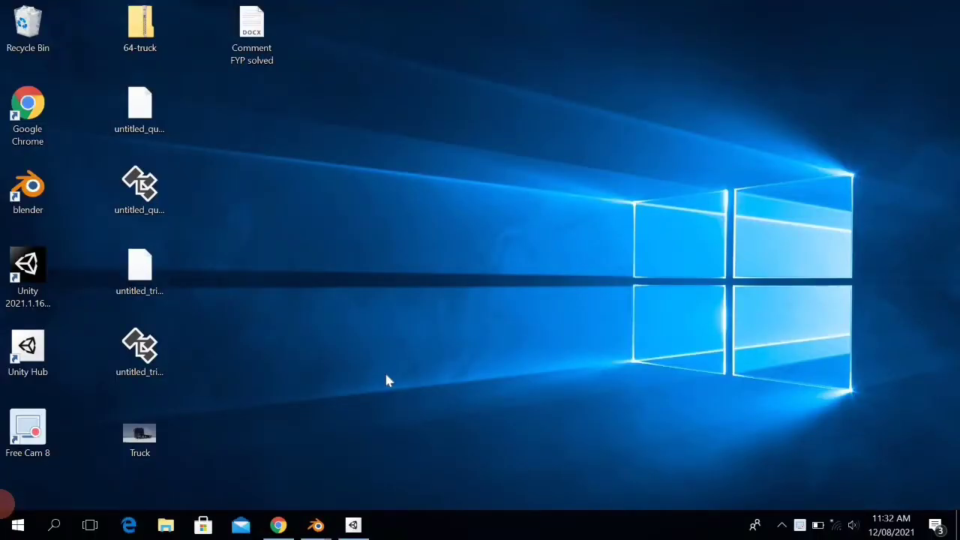
Launch Unity Hub and try opening New Unity Project, then creating a new one; both fail.
{"action": "left_click", "coordinate": [353, 525]}
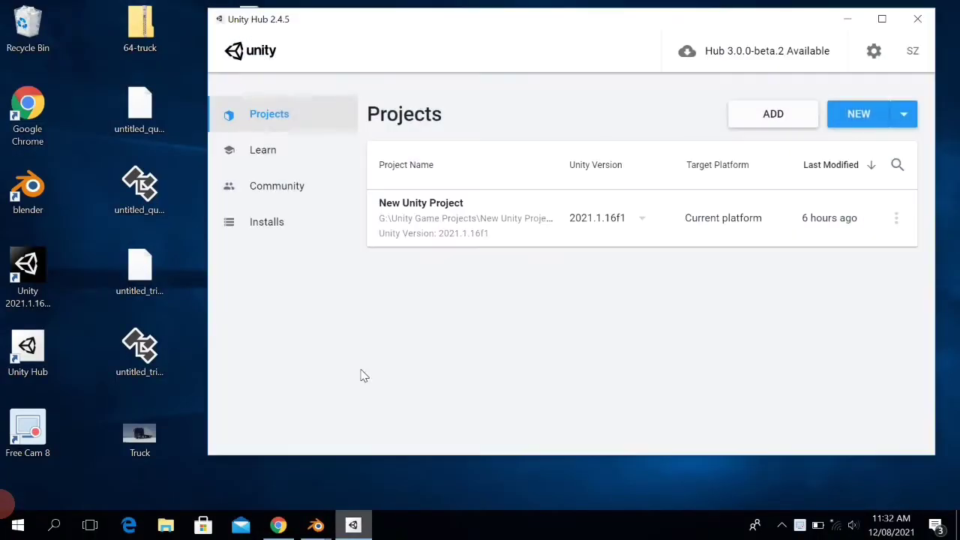
{"action": "left_click", "coordinate": [436, 215]}
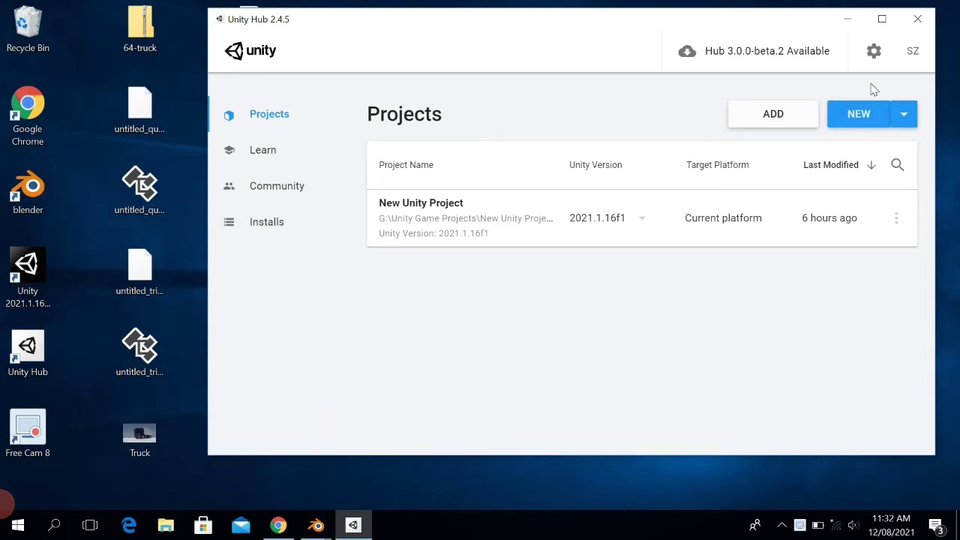
{"action": "left_click", "coordinate": [872, 120]}
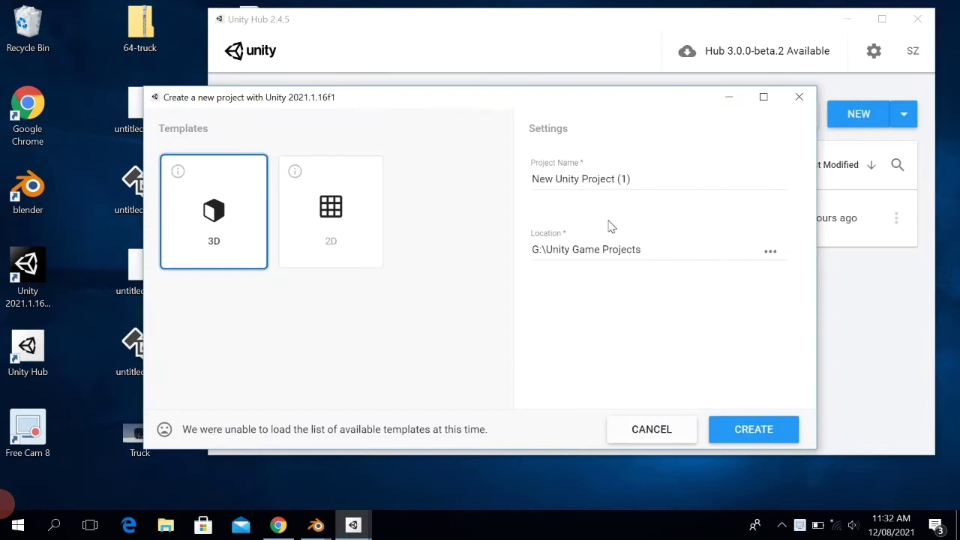
{"action": "left_click", "coordinate": [750, 425]}
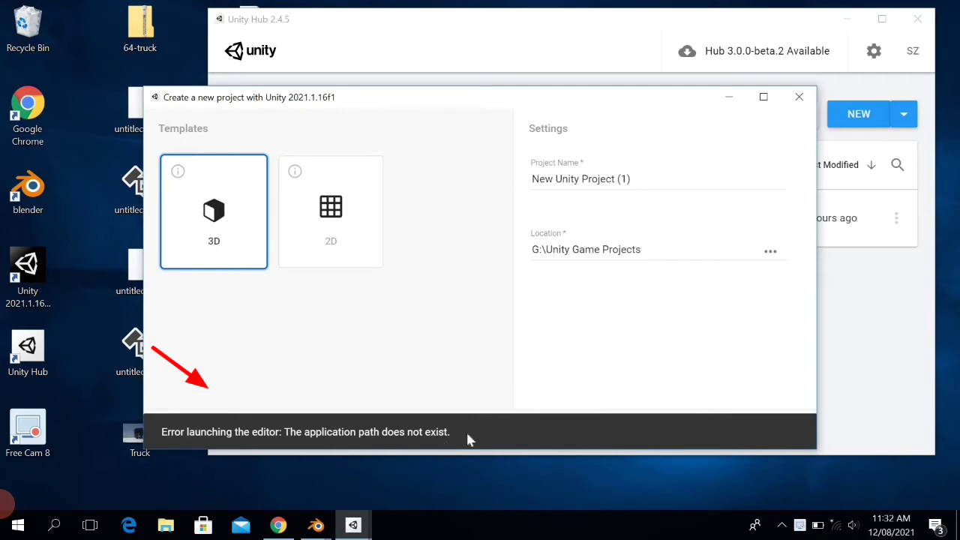
Close the new-project dialog, show the 2021.1.16f1 install in Explorer (folder not found), and open File Explorer.
{"action": "left_click", "coordinate": [797, 98]}
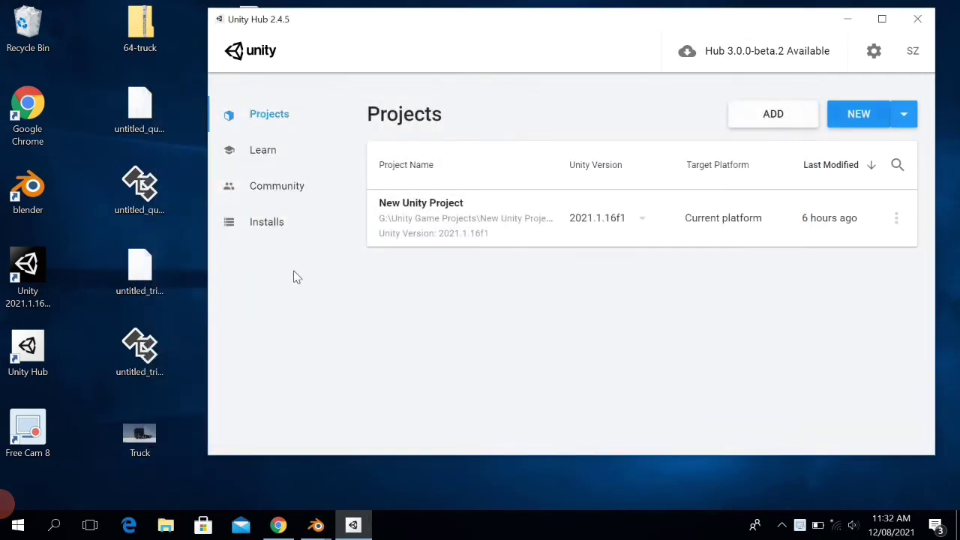
{"action": "left_click", "coordinate": [275, 229]}
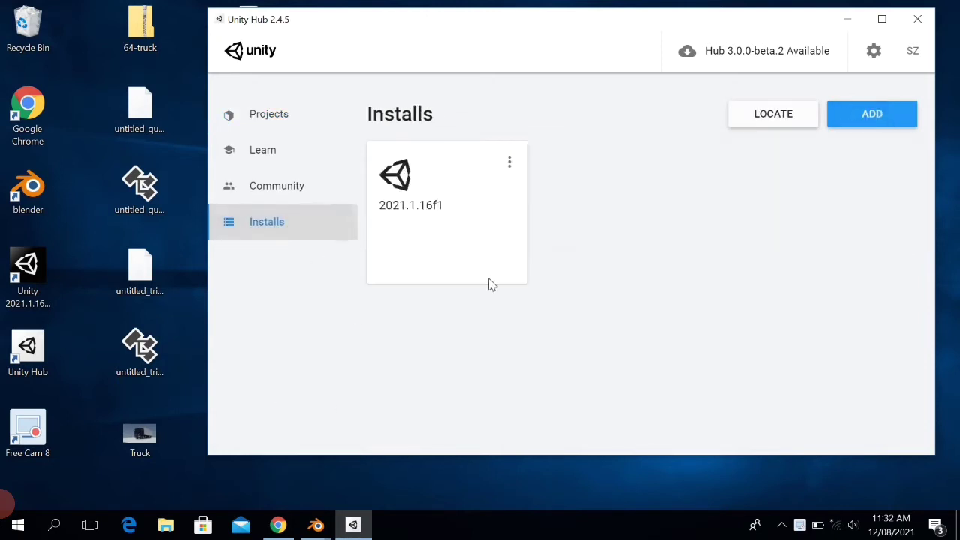
{"action": "left_click", "coordinate": [509, 165]}
{"action": "left_click", "coordinate": [463, 184]}
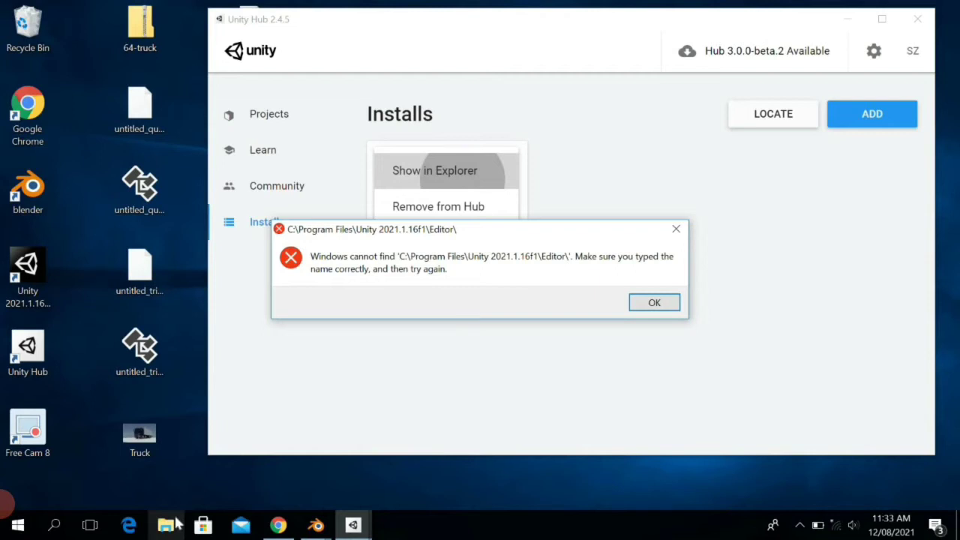
{"action": "left_click", "coordinate": [171, 524]}
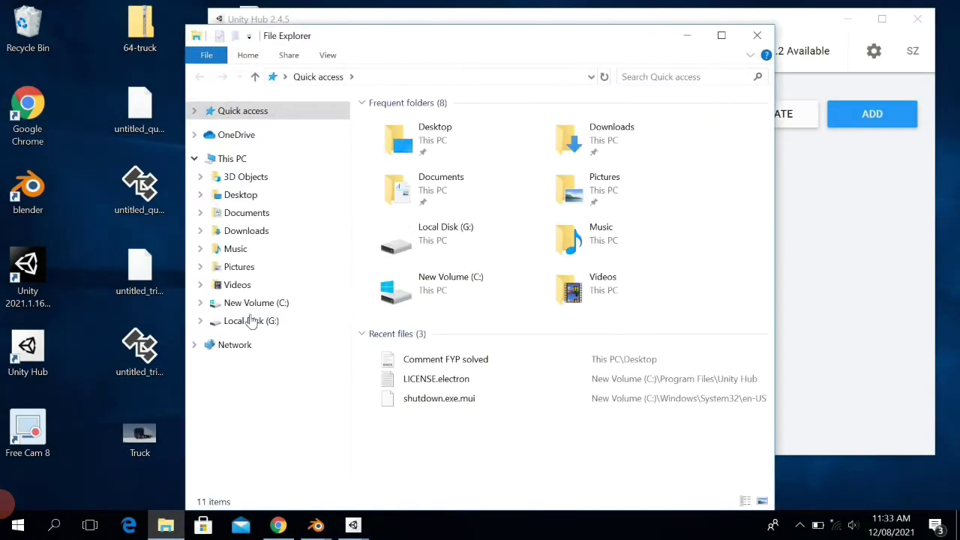
Check C:\Program Files, then find the Unity 2021.1.16f1 folder on Local Disk (G:).
{"action": "left_click", "coordinate": [248, 304]}
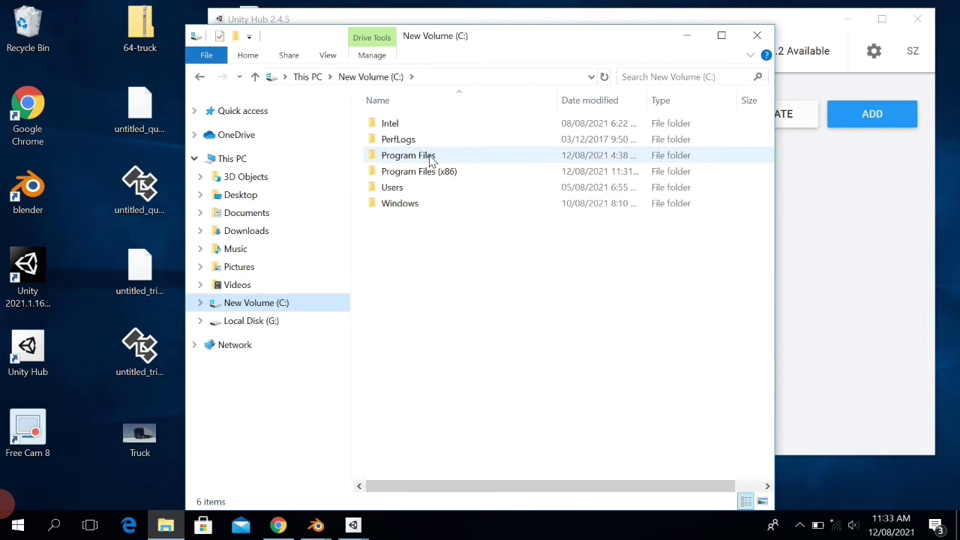
{"action": "double_click", "coordinate": [429, 157]}
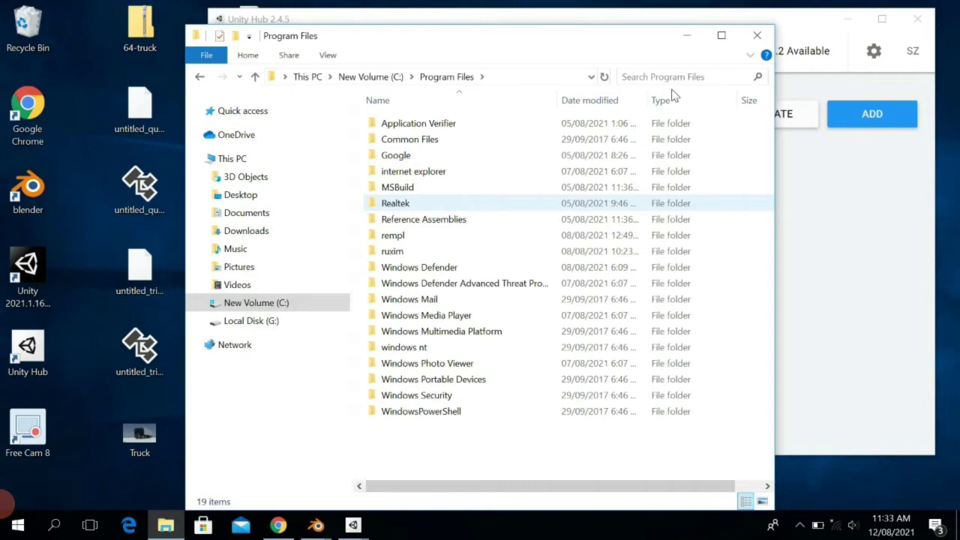
{"action": "left_click", "coordinate": [275, 324]}
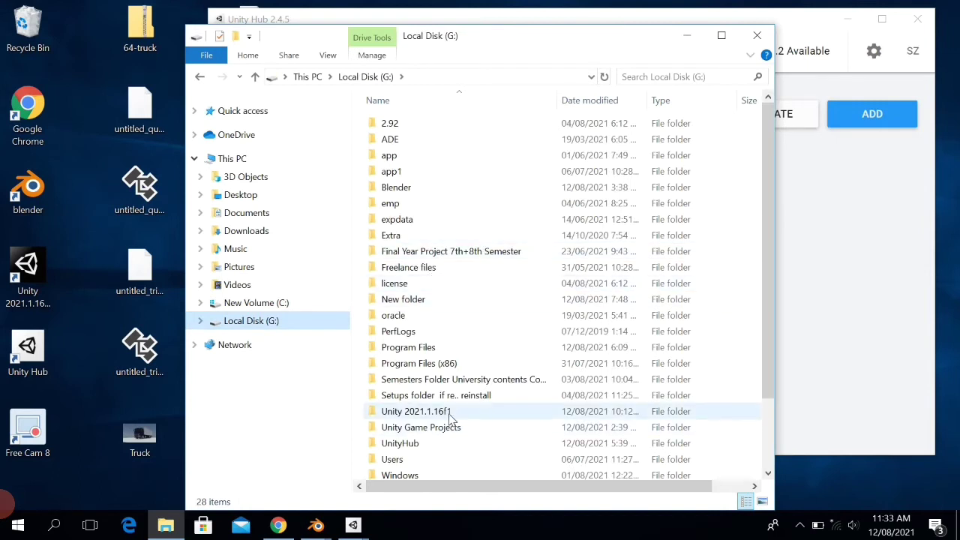
{"action": "left_click", "coordinate": [449, 414]}
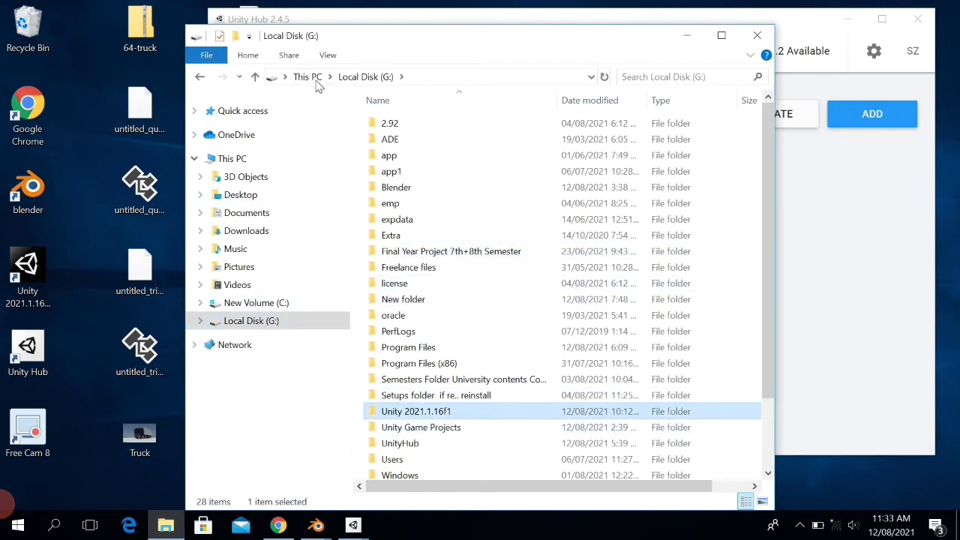
{"action": "left_click", "coordinate": [420, 81]}
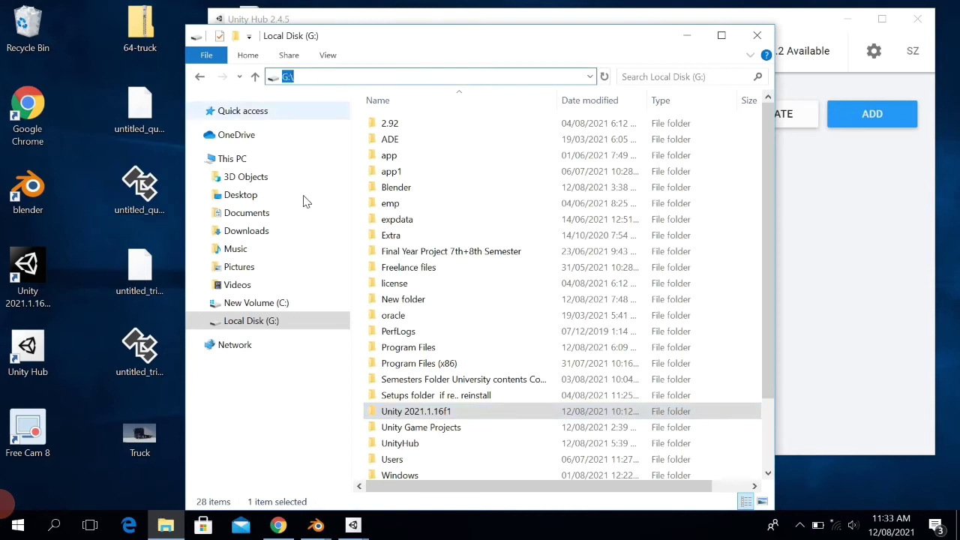
{"action": "left_click", "coordinate": [420, 417]}
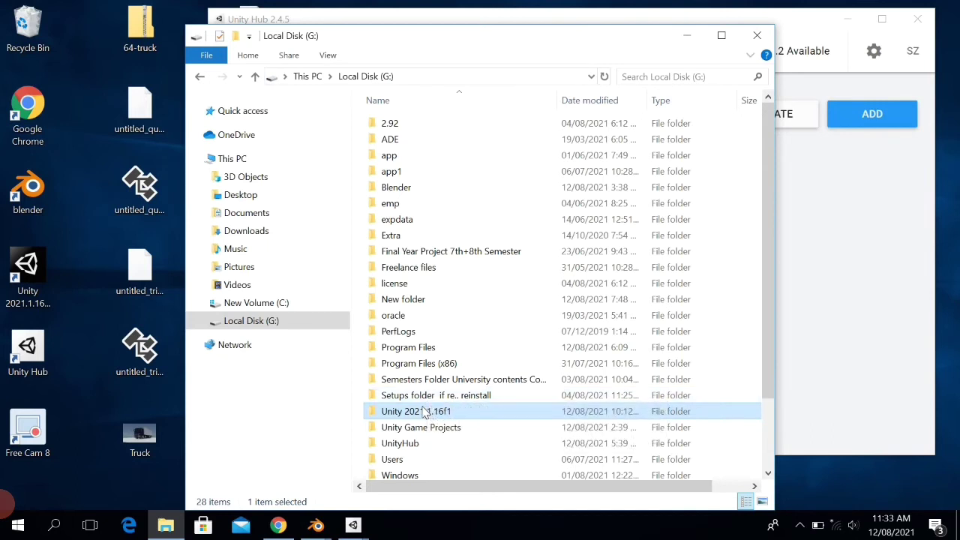
{"action": "left_click", "coordinate": [424, 415], "text": "ctrl"}
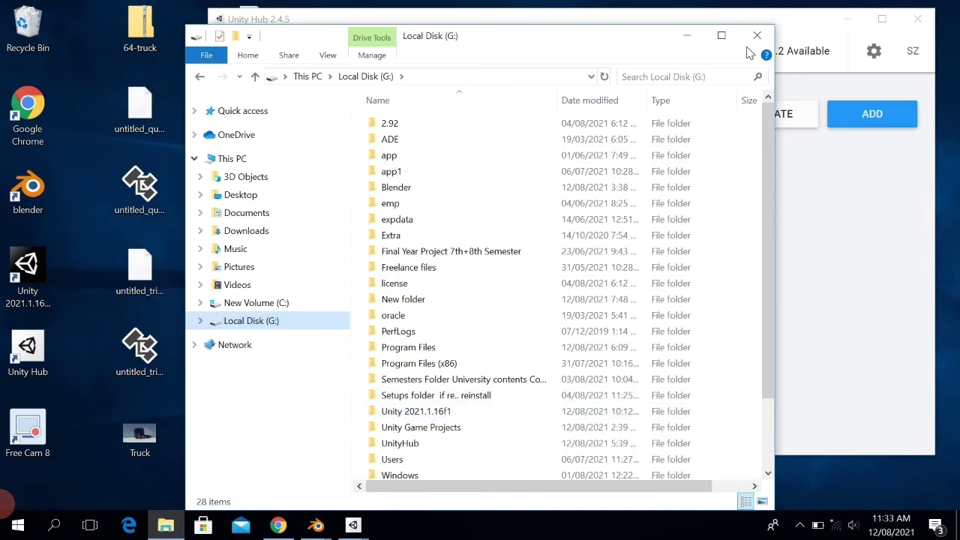
Close Explorer, dismiss the error, and remove the broken 2021.1.16f1 install from the Hub before locating an editor.
{"action": "left_click", "coordinate": [757, 36]}
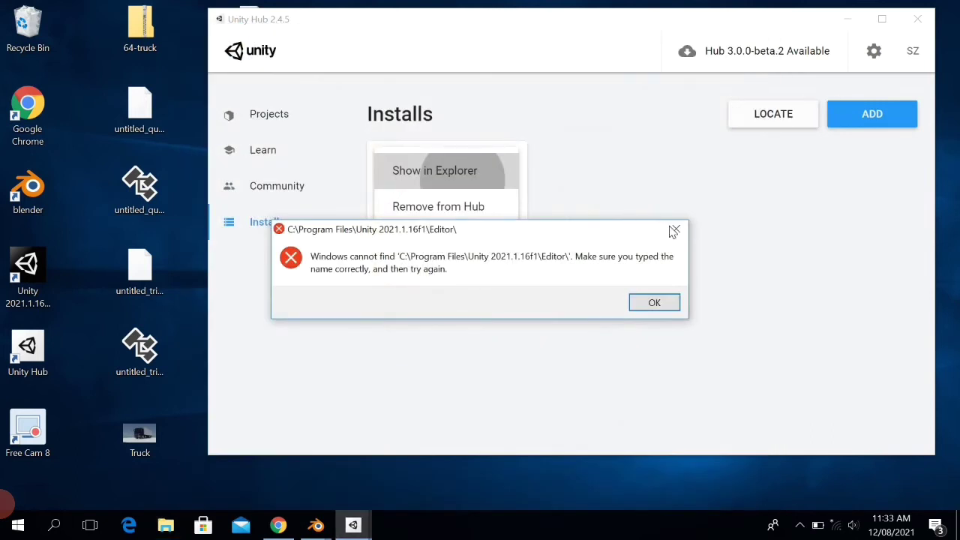
{"action": "left_click", "coordinate": [676, 229]}
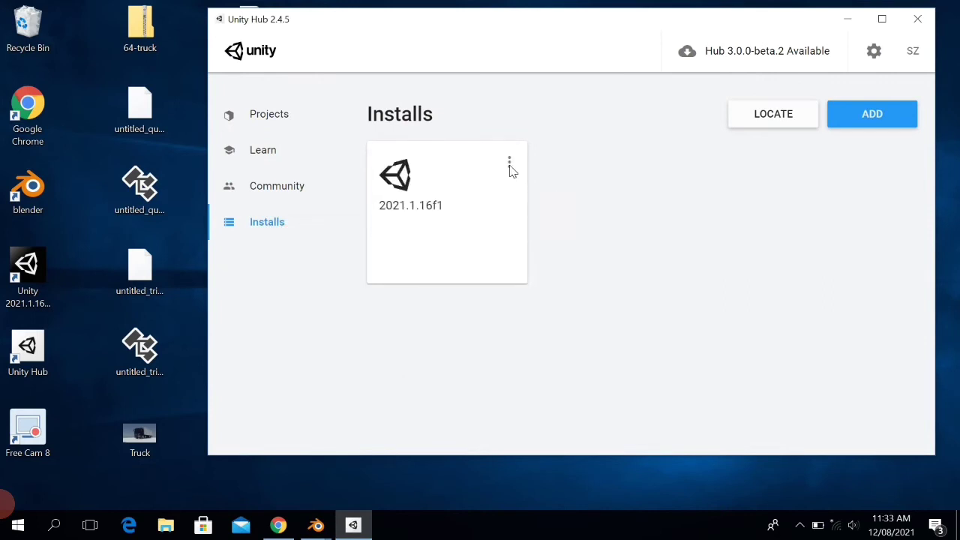
{"action": "left_click", "coordinate": [509, 165]}
{"action": "left_click", "coordinate": [481, 205]}
{"action": "left_click", "coordinate": [773, 114]}
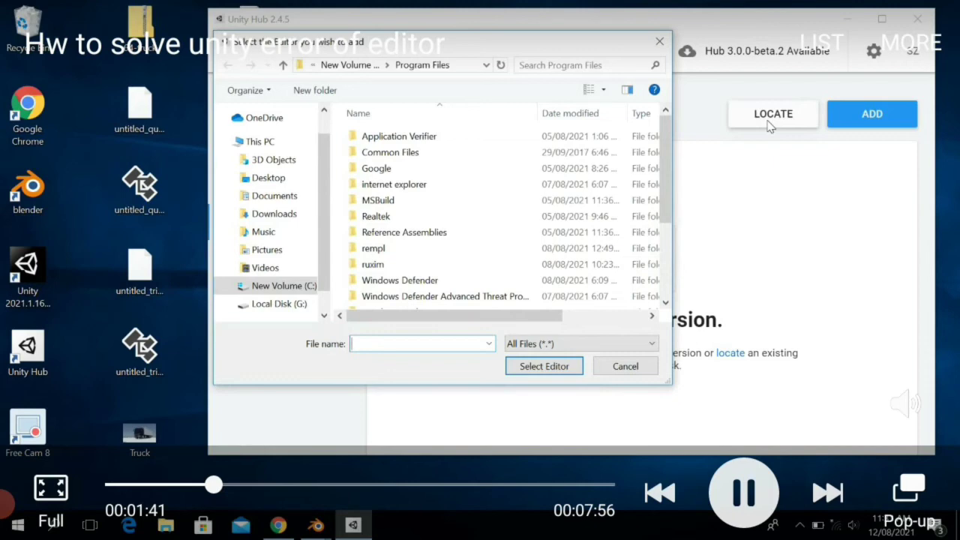
Add the Unity editor from G:\Unity 2021.1.16f1\Editor as the 2021.1.16f1 install.
{"action": "left_click", "coordinate": [282, 304]}
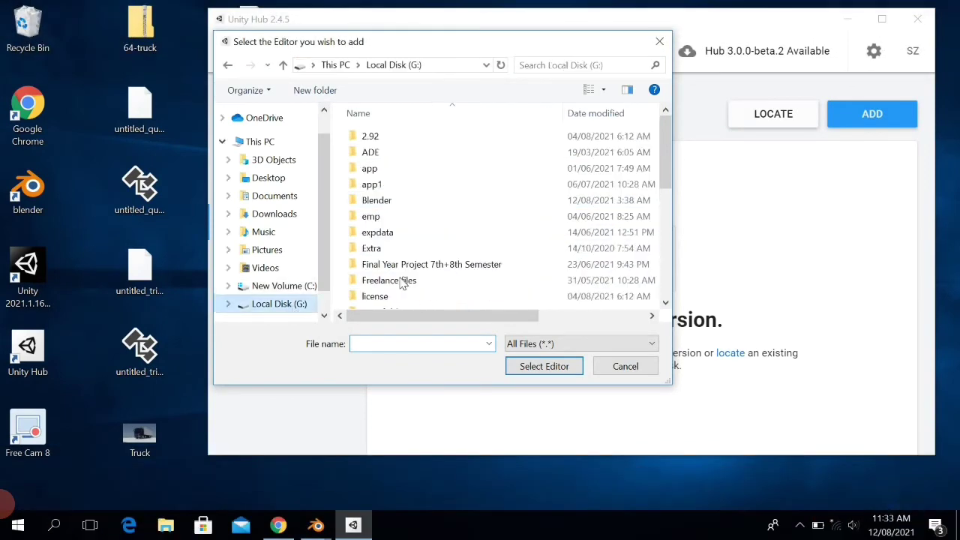
{"action": "left_click_drag", "start_coordinate": [667, 145], "coordinate": [667, 170]}
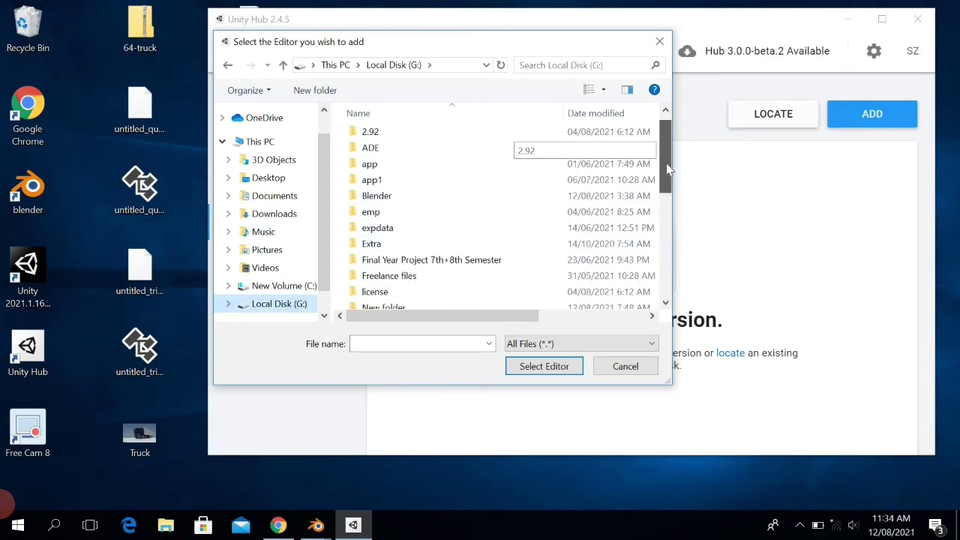
{"action": "scroll", "coordinate": [487, 210], "scroll_direction": "down", "scroll_amount": 6}
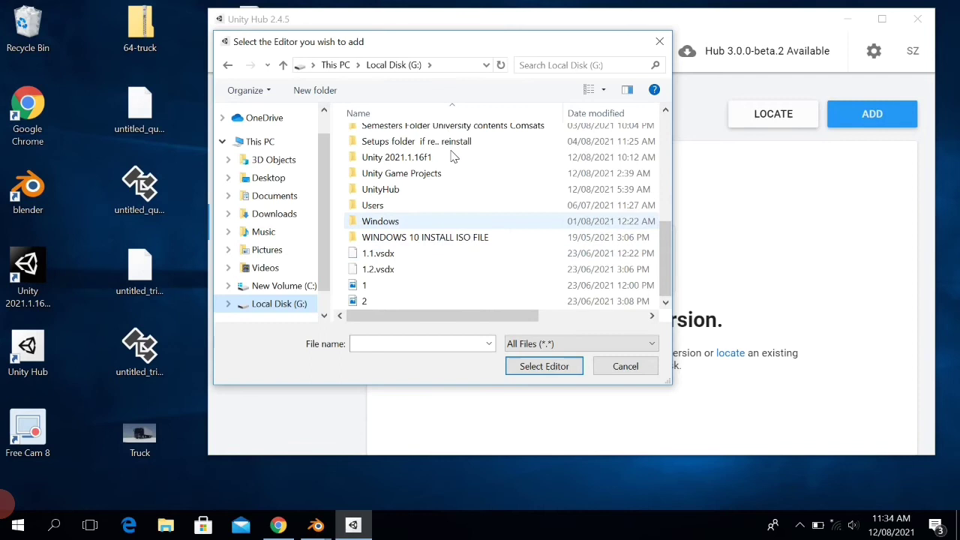
{"action": "left_click", "coordinate": [453, 157]}
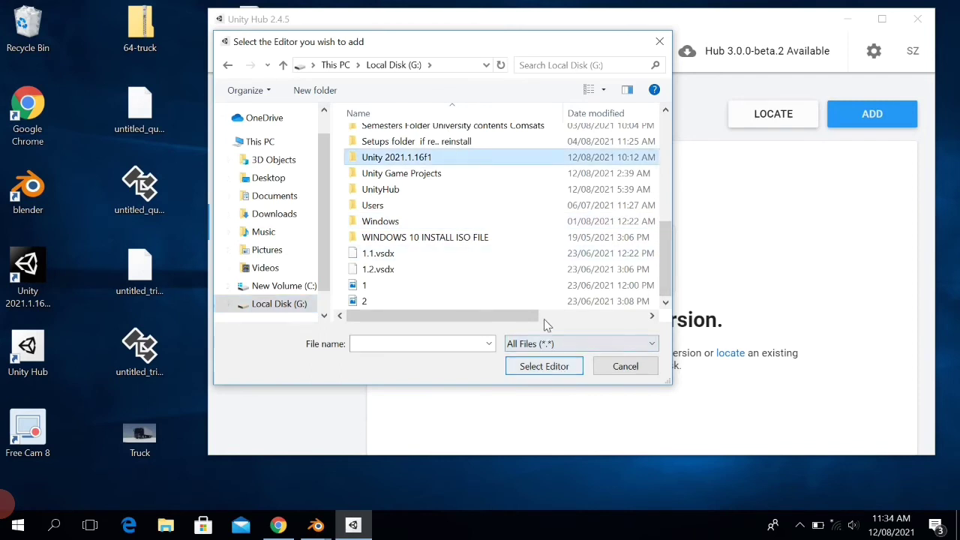
{"action": "double_click", "coordinate": [424, 157]}
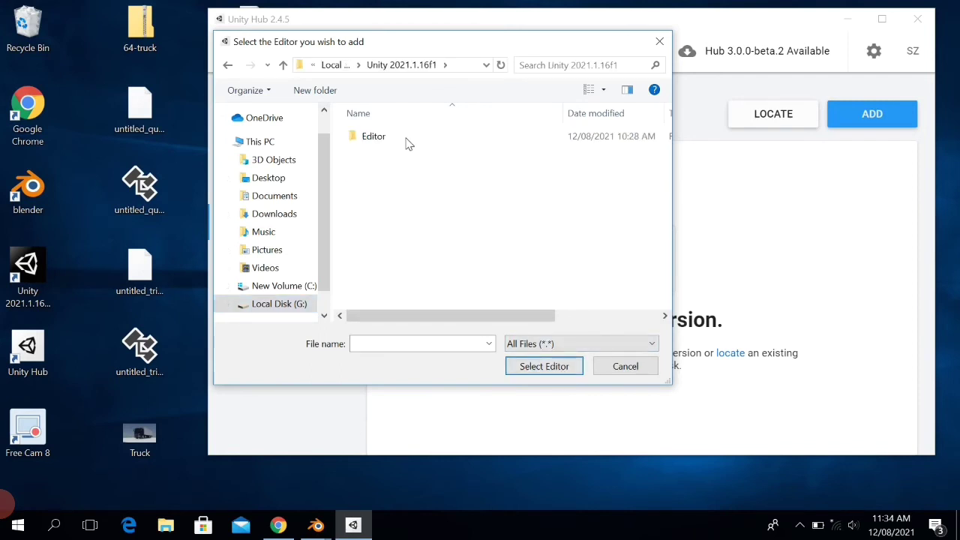
{"action": "double_click", "coordinate": [405, 139]}
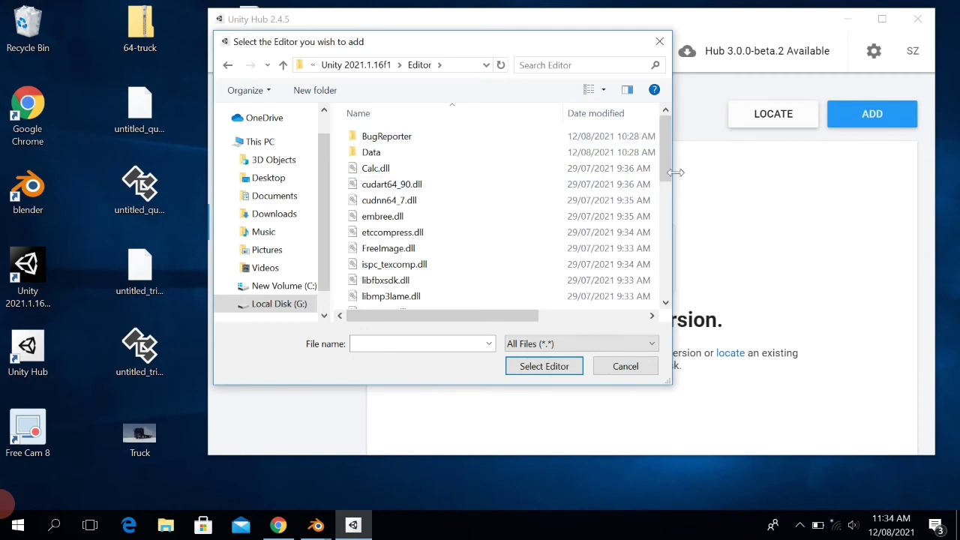
{"action": "left_click_drag", "start_coordinate": [666, 172], "coordinate": [571, 298]}
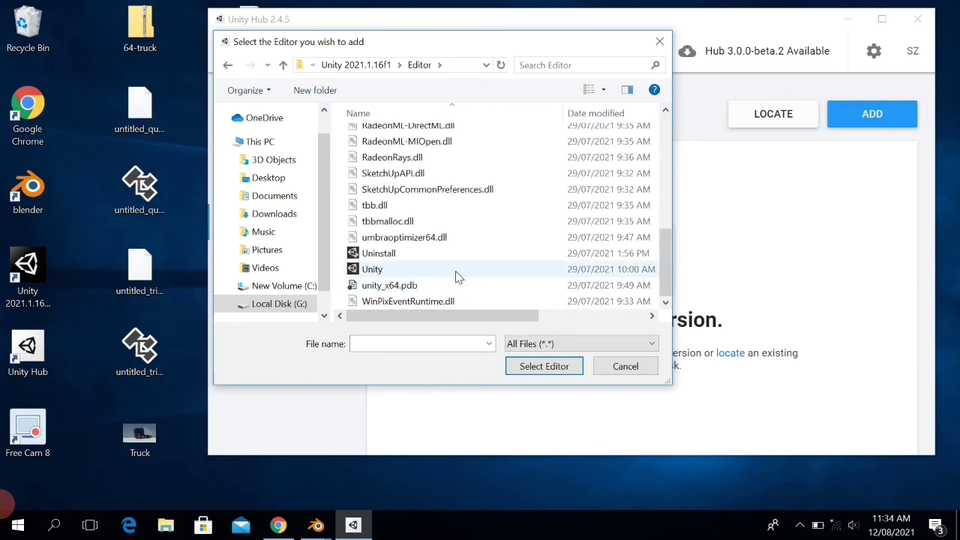
{"action": "left_click", "coordinate": [458, 277]}
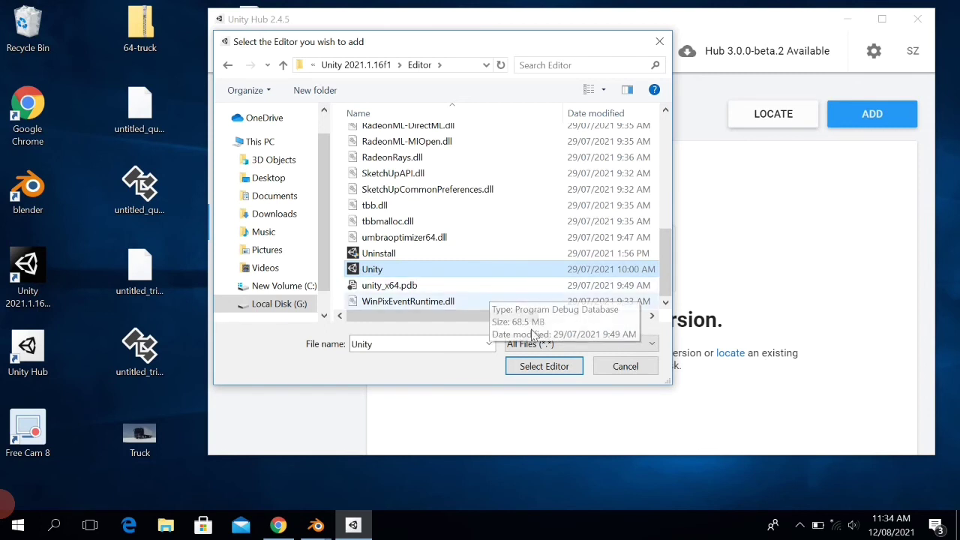
{"action": "left_click", "coordinate": [544, 366]}
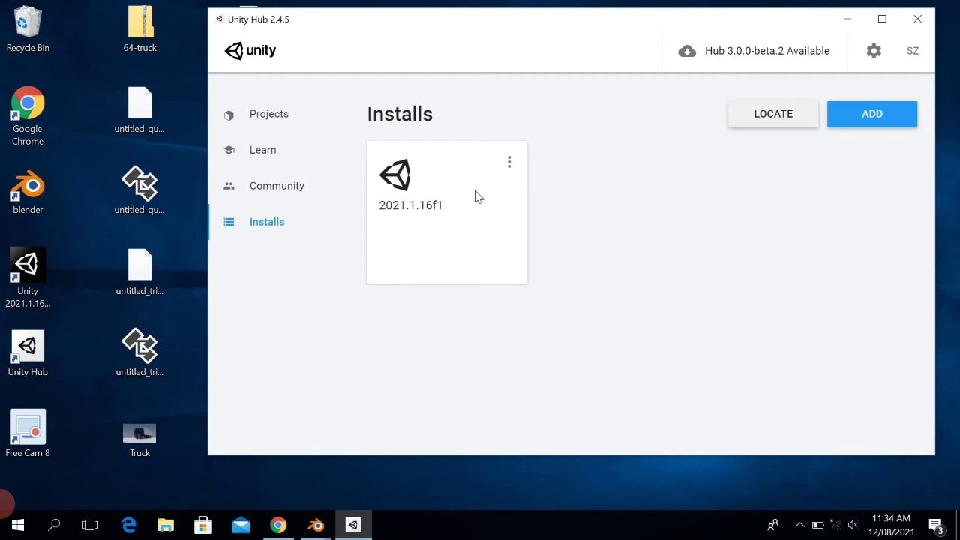
Open New Unity Project from the Projects list with the re-linked 2021.1.16f1 editor.
{"action": "left_click", "coordinate": [264, 120]}
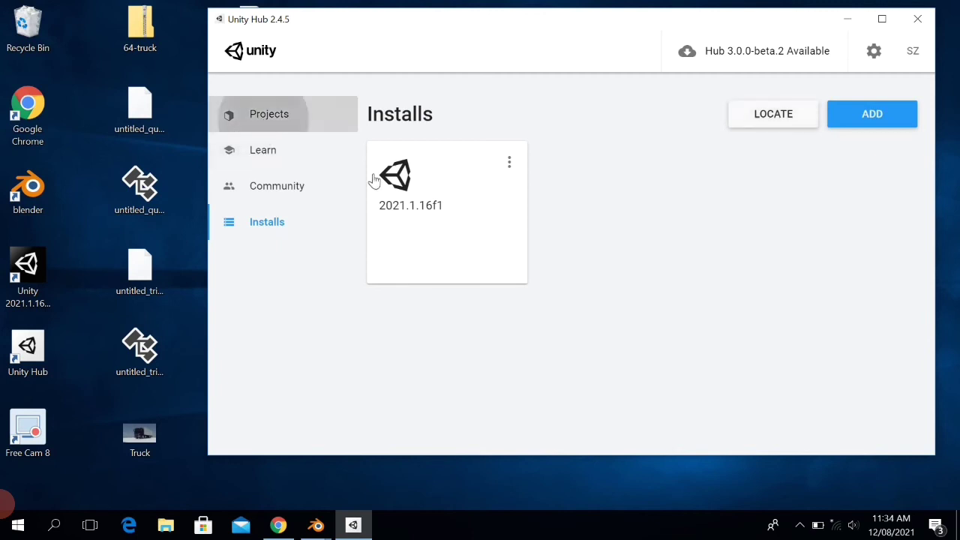
{"action": "left_click", "coordinate": [464, 228]}
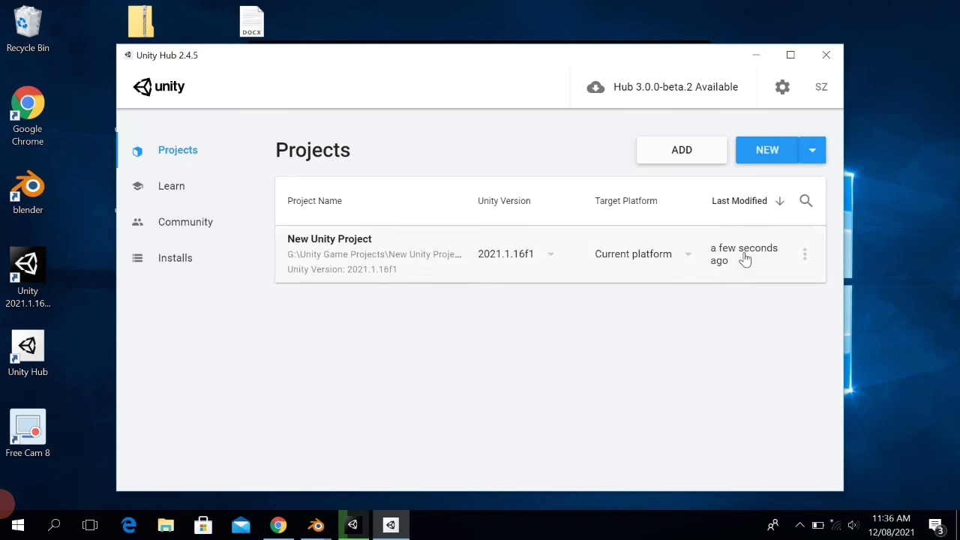
Open the new-project window for 2021.1.16f1 with the 3D template and name New Unity Project (1).
{"action": "left_click", "coordinate": [765, 156]}
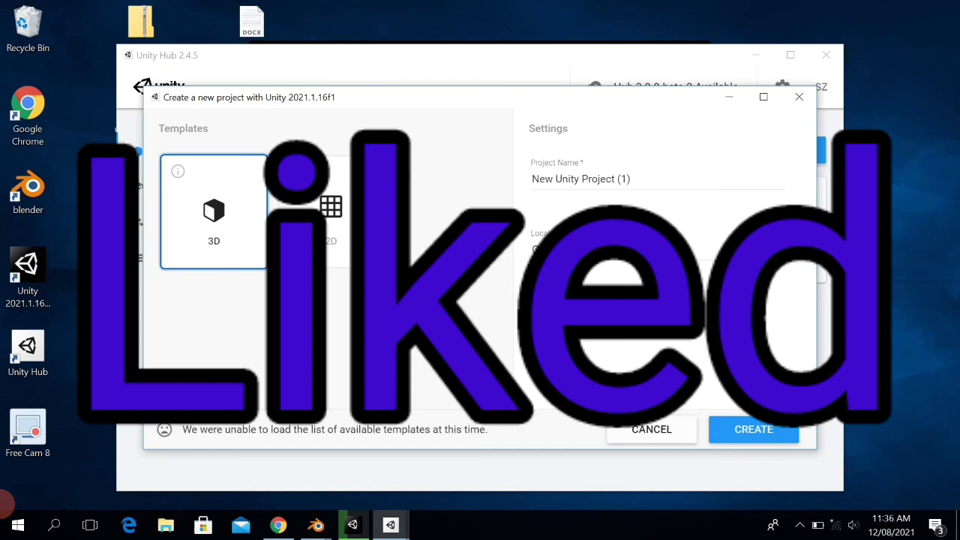